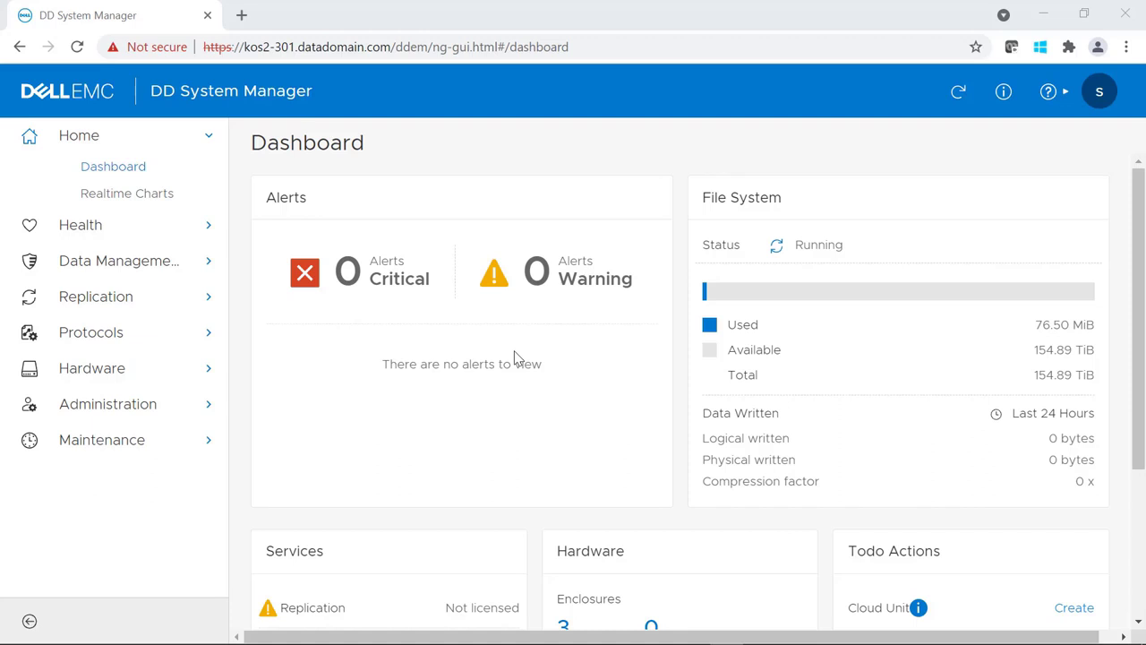
Check the system's version and model information, and review the active and cloud tier capacity licenses
left_click(1004, 91)
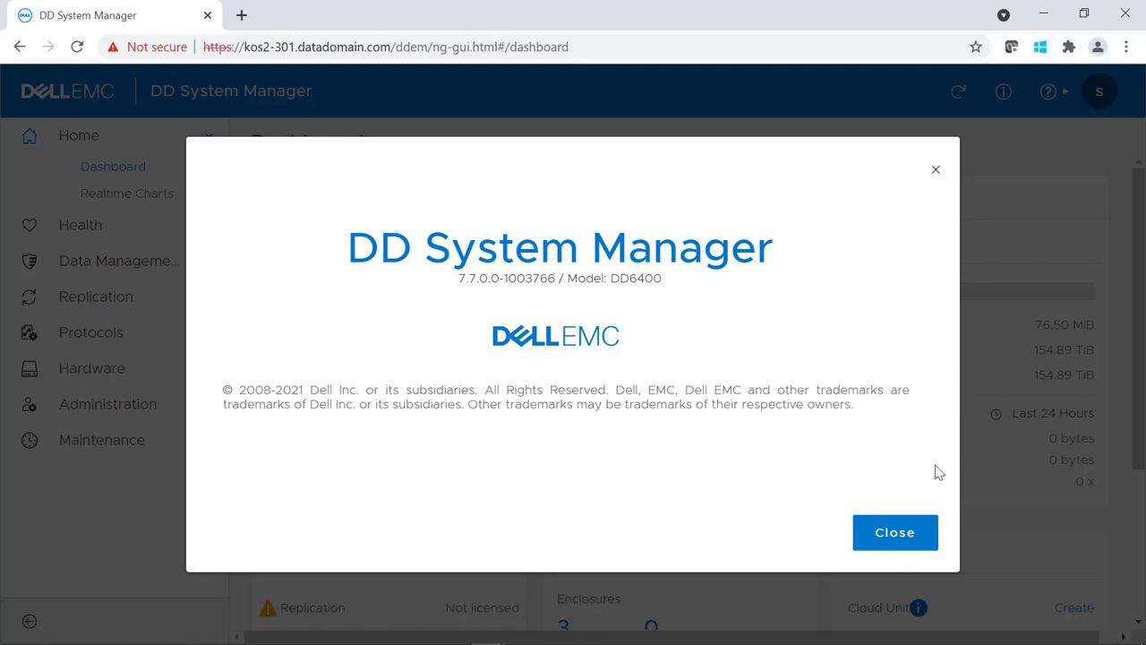
left_click(894, 538)
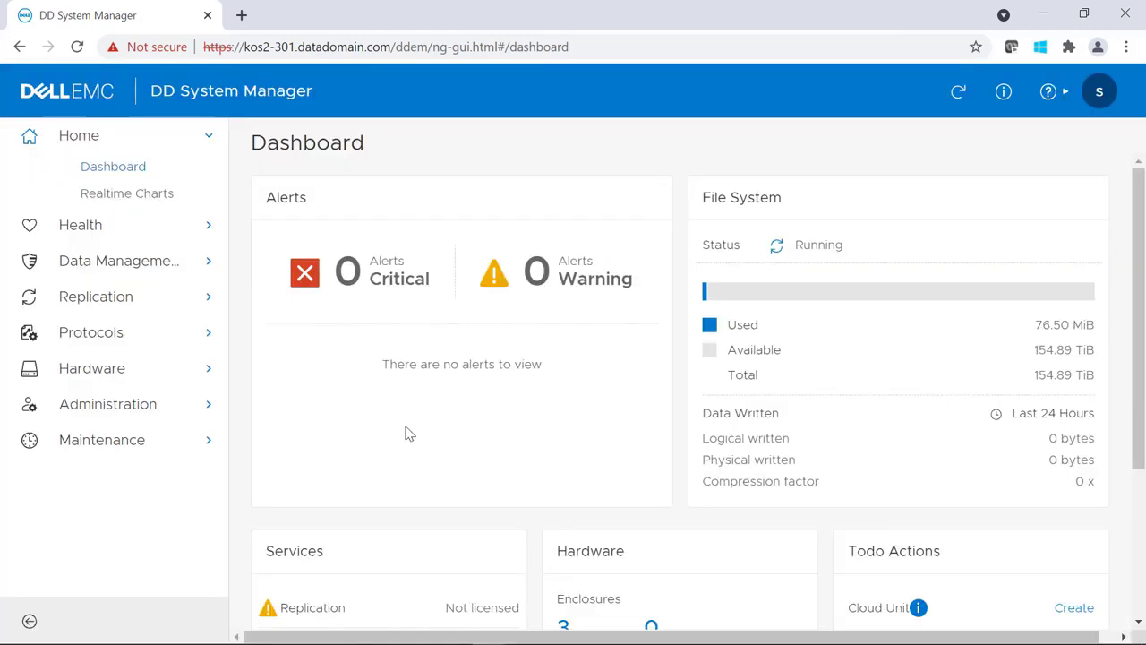
left_click(130, 412)
left_click(109, 461)
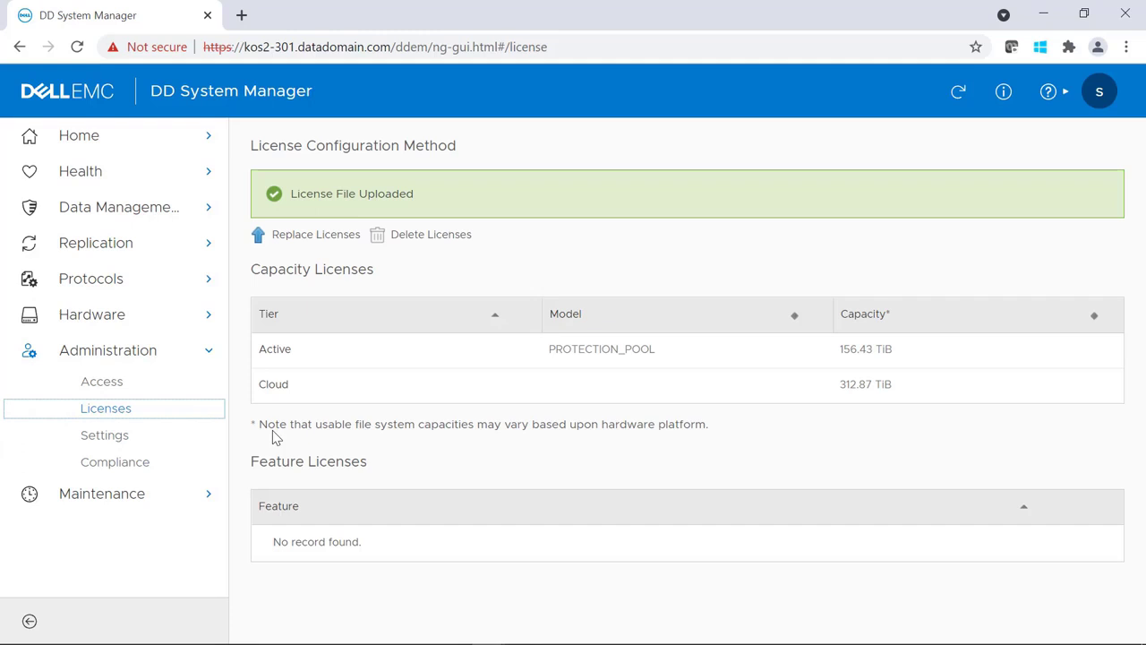
left_click_drag(545, 355, 704, 355)
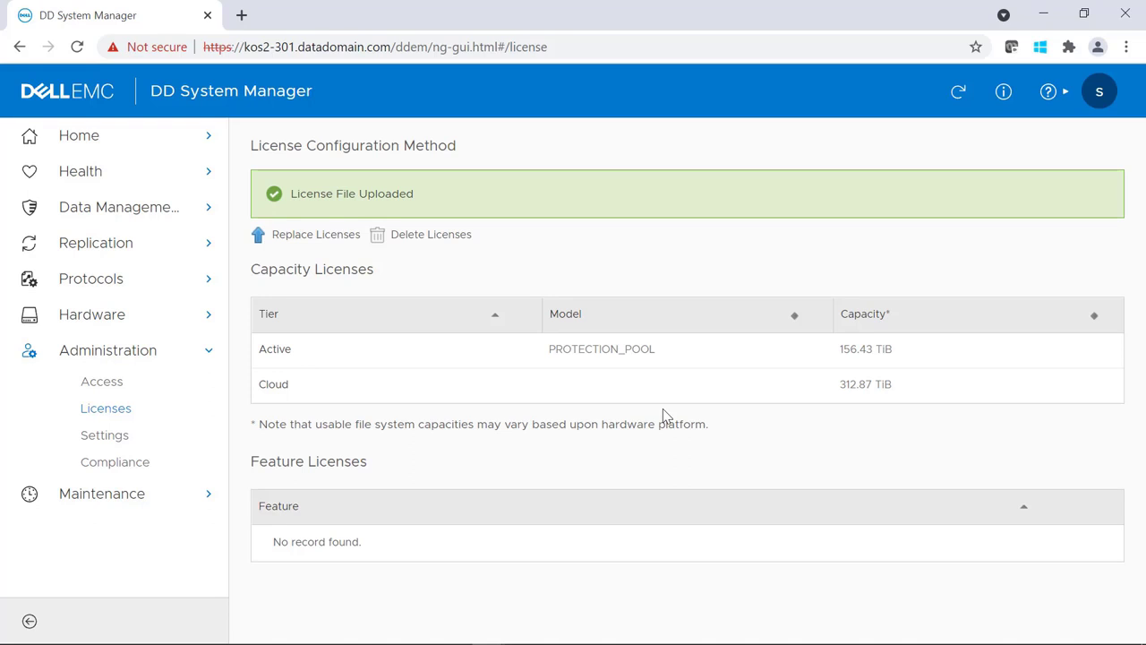
Examine the hardware storage overview for active tier usable and unlicensed capacity and the cloud tier metadata capacity
left_click(114, 325)
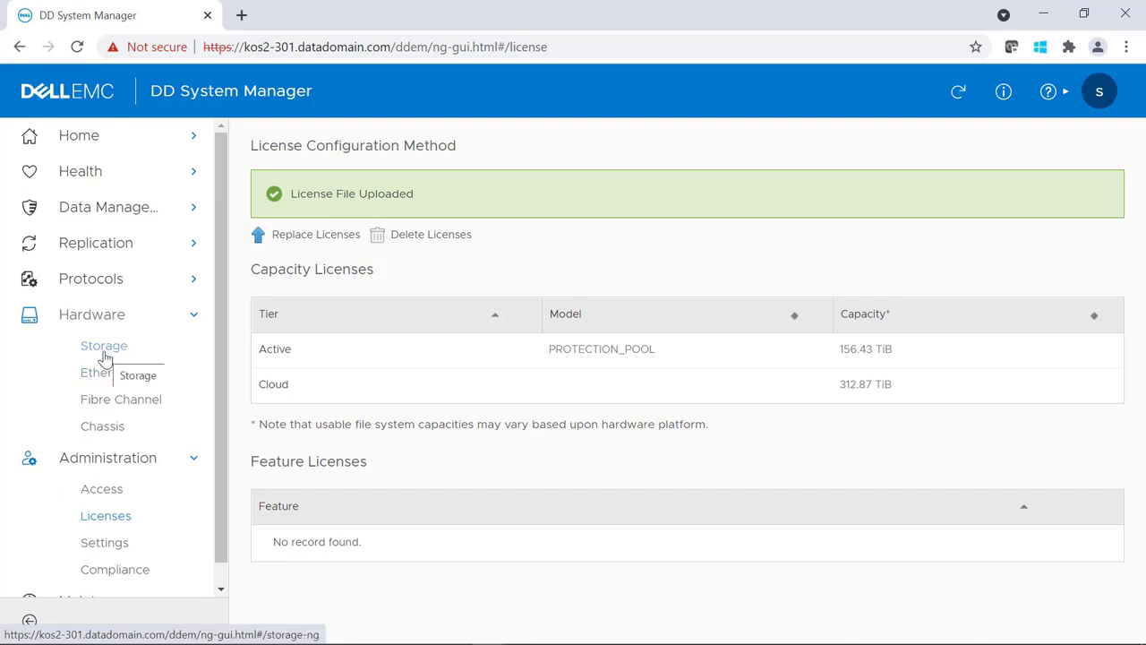
left_click(104, 354)
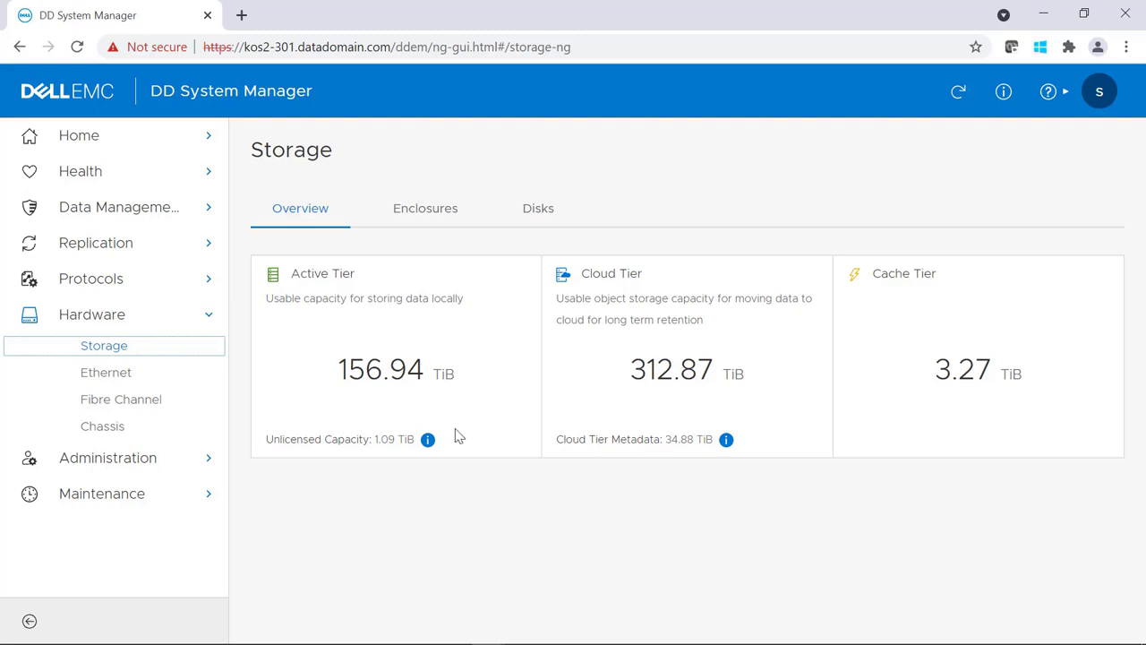
left_click(334, 371)
left_click_drag(334, 371, 458, 373)
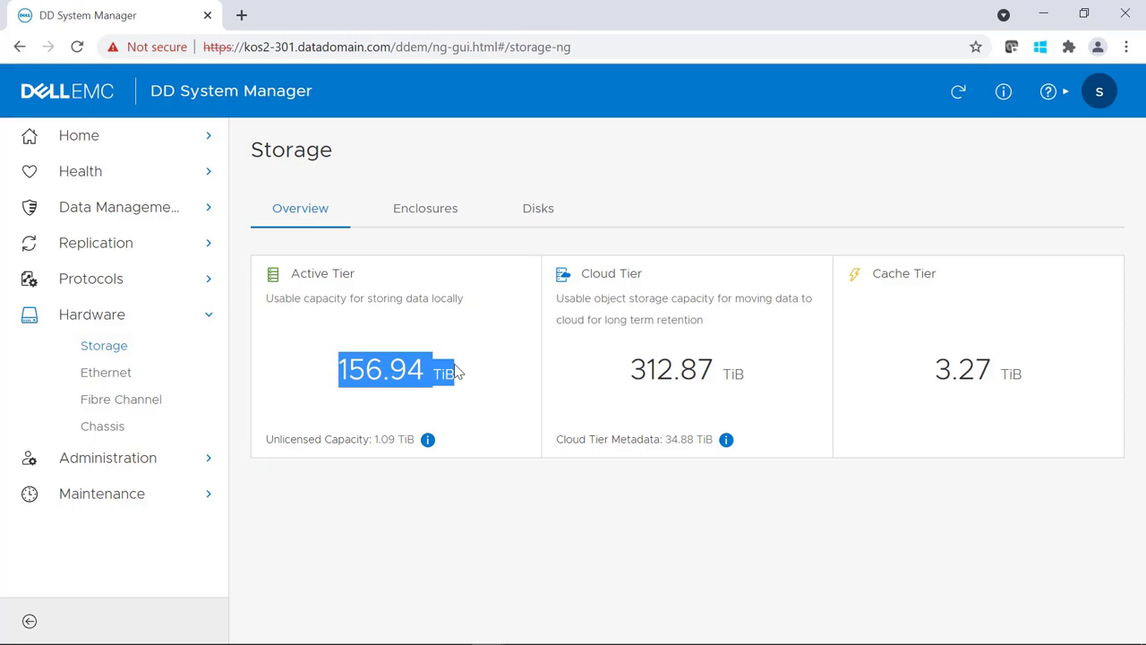
left_click(479, 485)
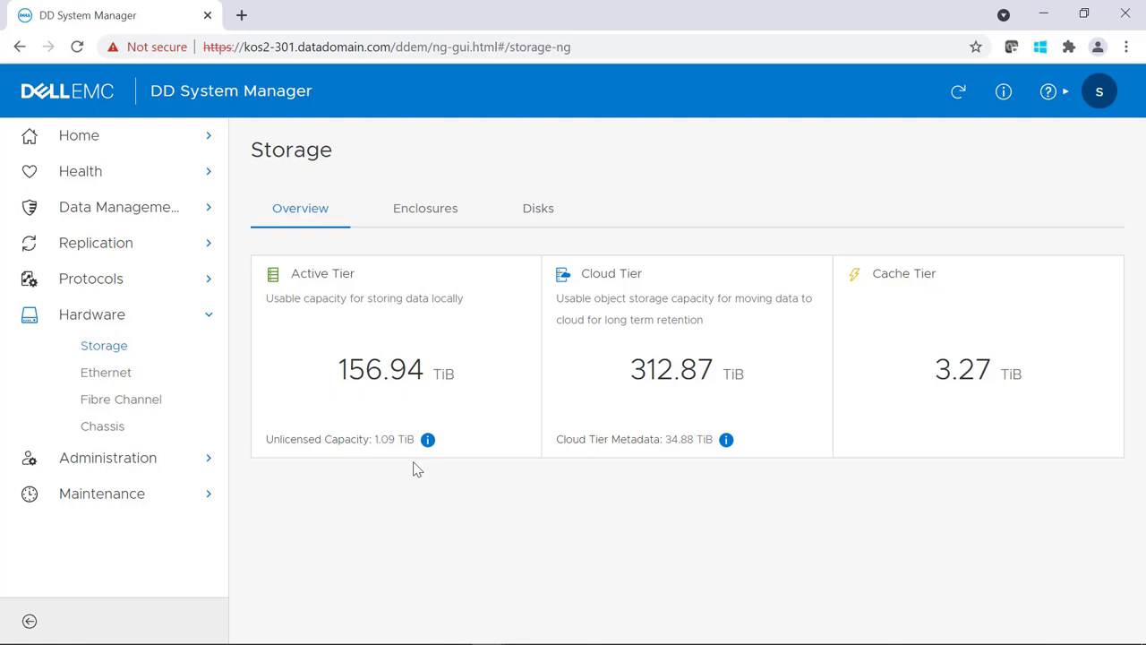
left_click_drag(374, 439, 455, 506)
left_click(455, 506)
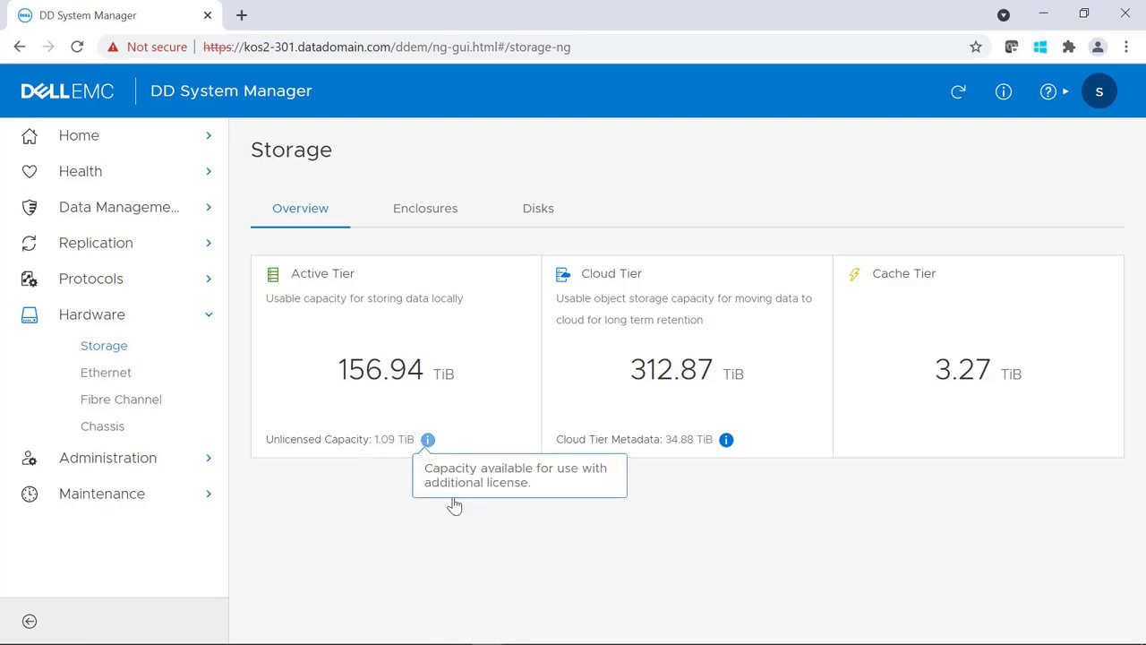
left_click_drag(599, 438, 714, 487)
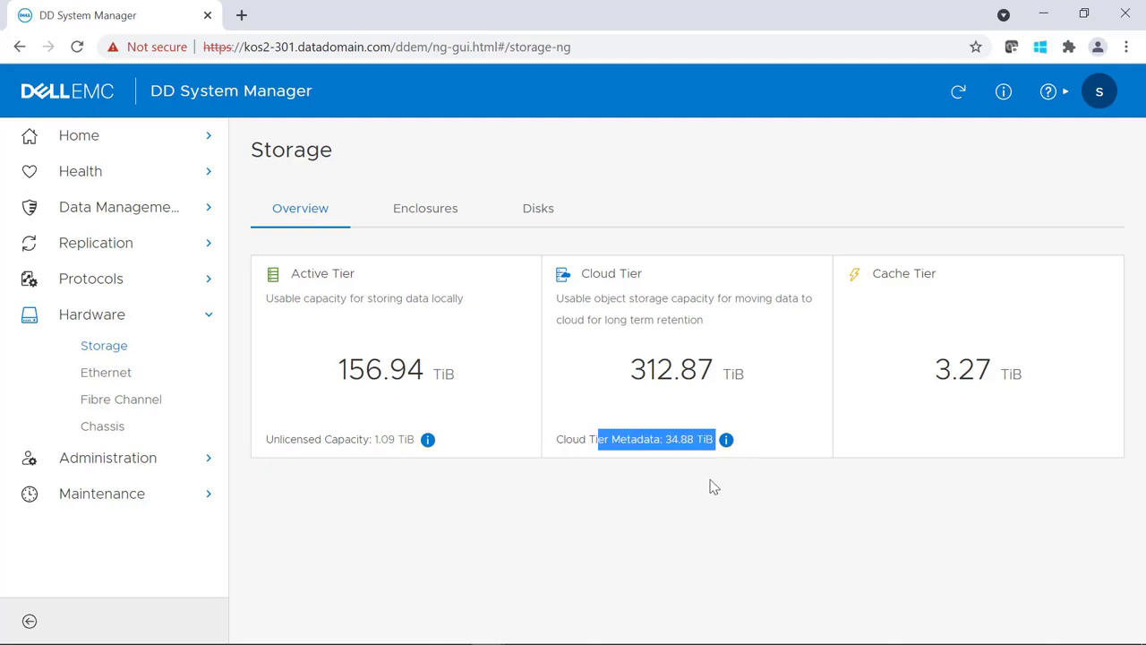
left_click(714, 486)
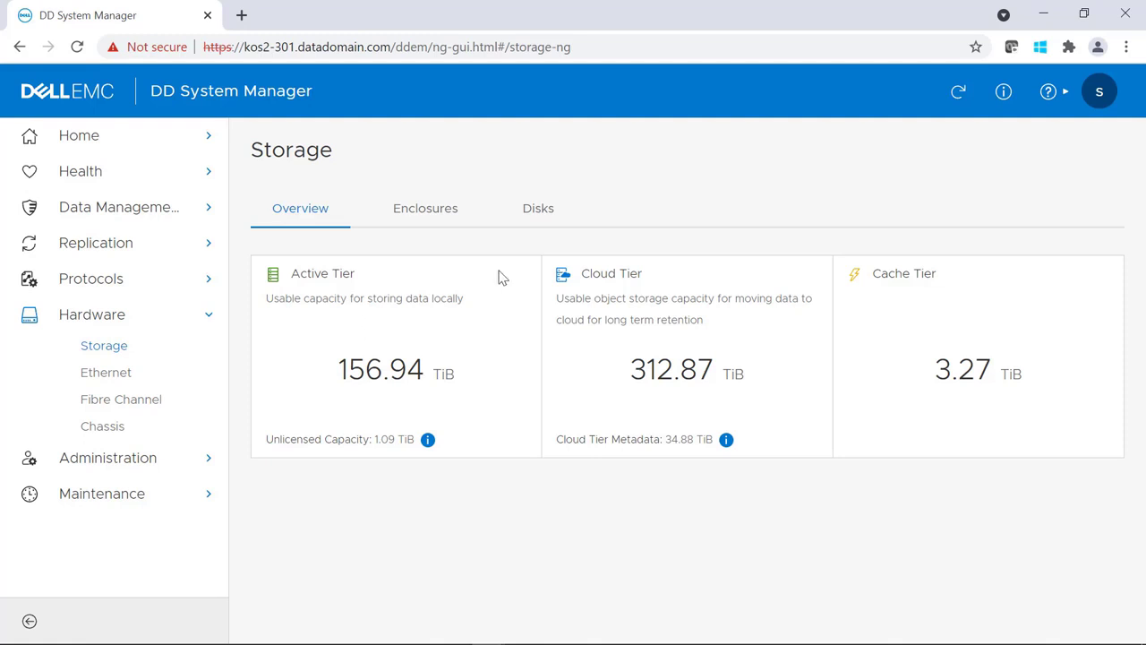
Open the list of storage enclosures and check the head unit's entry
left_click(437, 206)
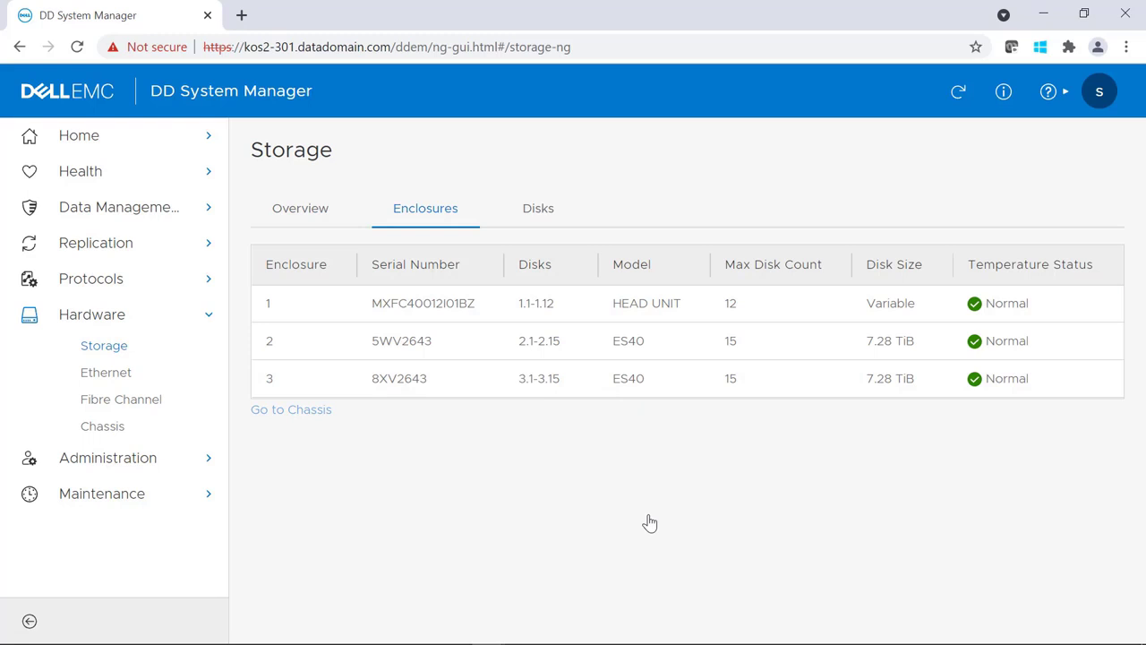
left_click_drag(611, 303, 707, 314)
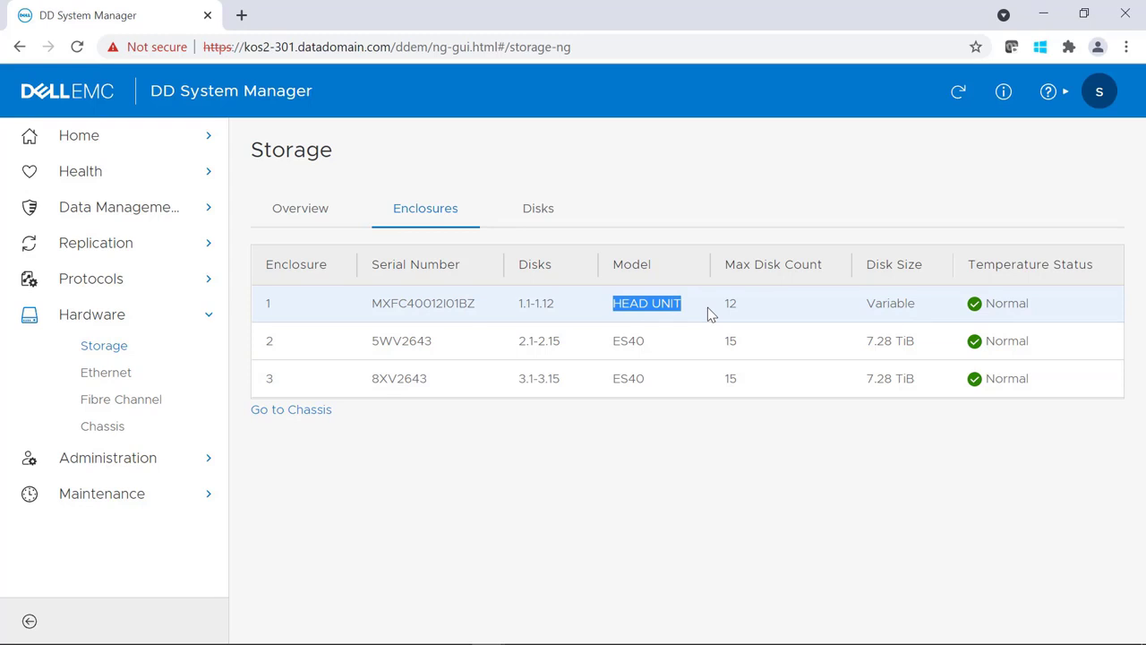
left_click(686, 455)
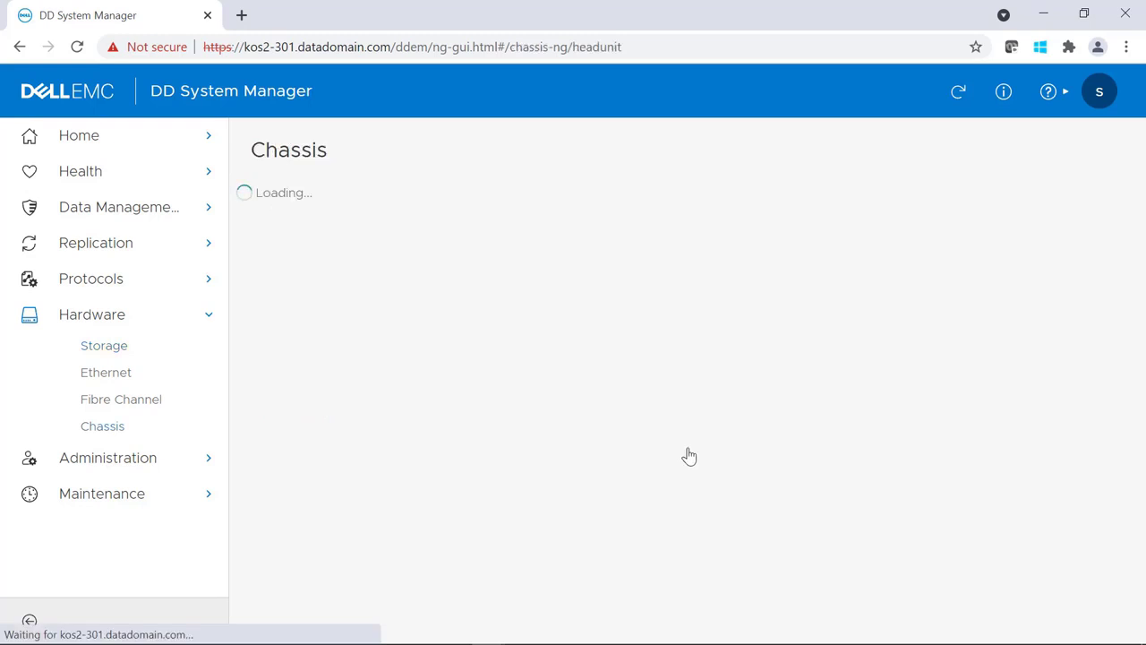
left_click(106, 348)
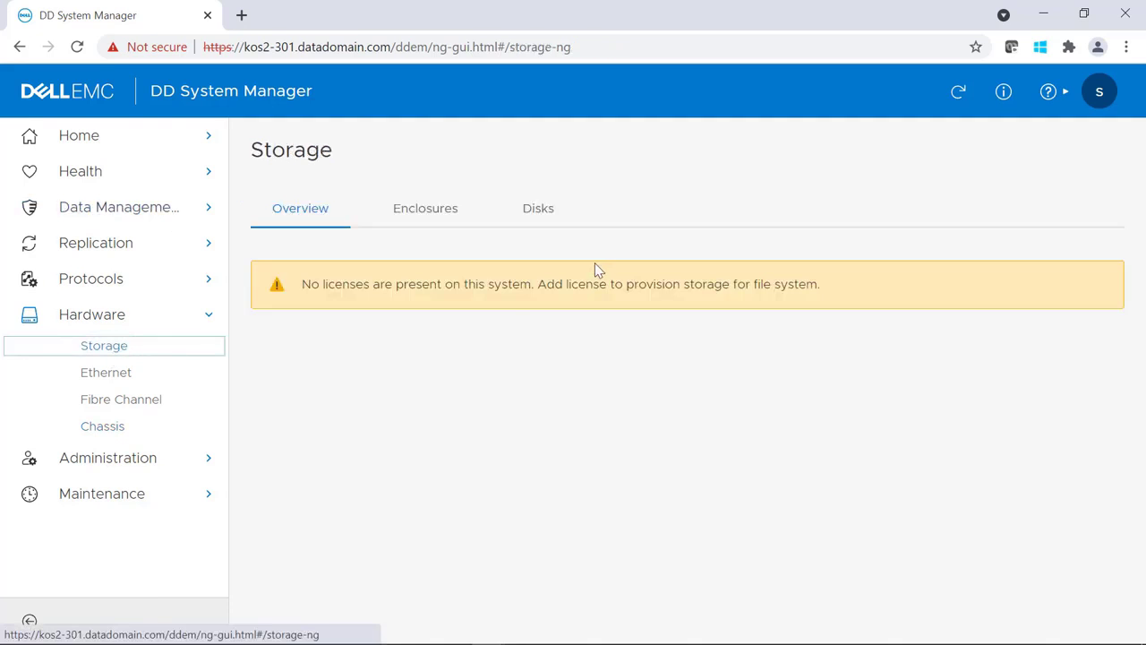
left_click(448, 214)
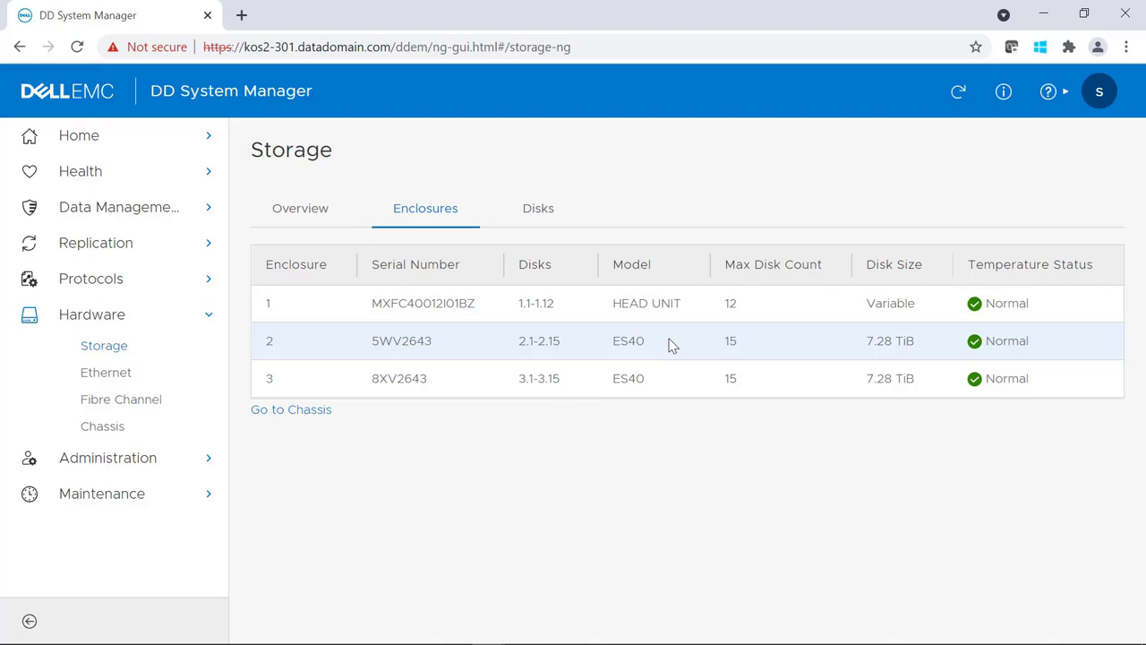
Compare the models listed for the head unit and the two external enclosures, 2 and 3
left_click_drag(637, 305, 663, 302)
left_click(622, 333)
left_click_drag(622, 334, 669, 346)
left_click_drag(617, 376, 681, 371)
left_click(681, 373)
double_click(642, 343)
left_click(659, 349)
double_click(615, 381)
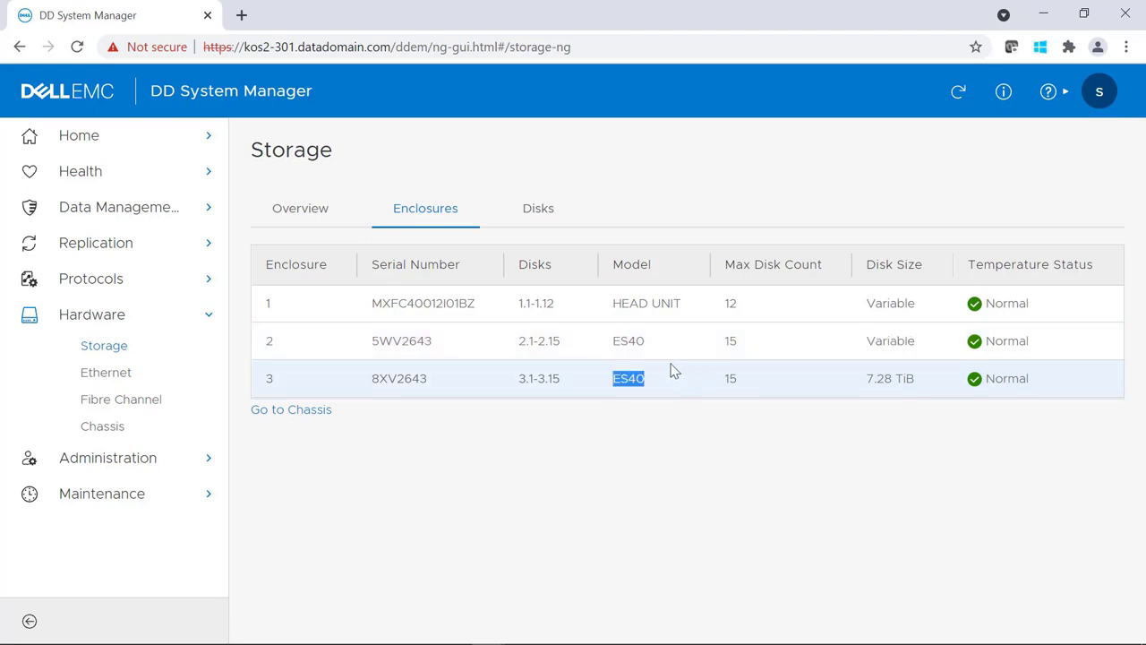
left_click(672, 371)
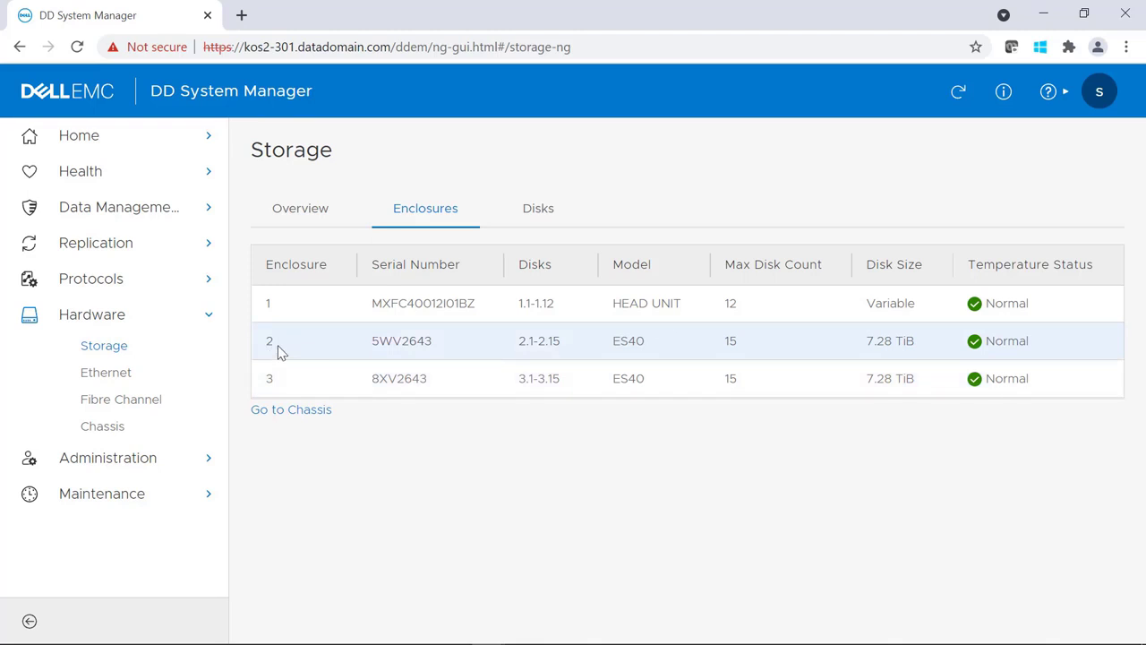
Open the head unit's chassis view and inspect the disk details of front slots 0 to 3
left_click(105, 430)
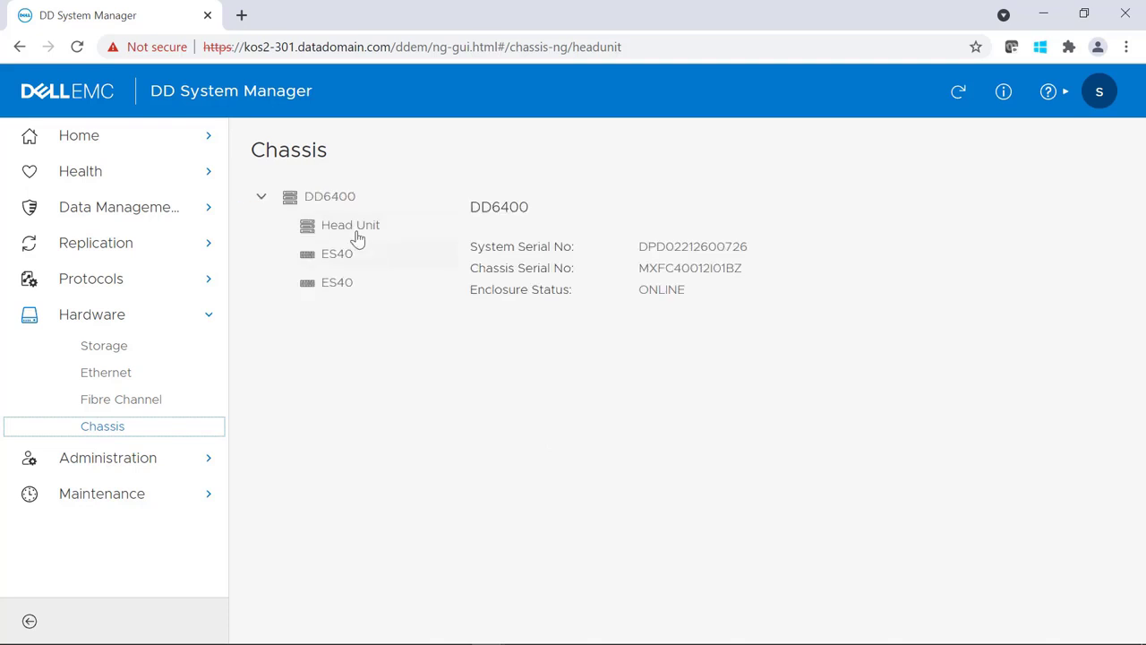
left_click(349, 225)
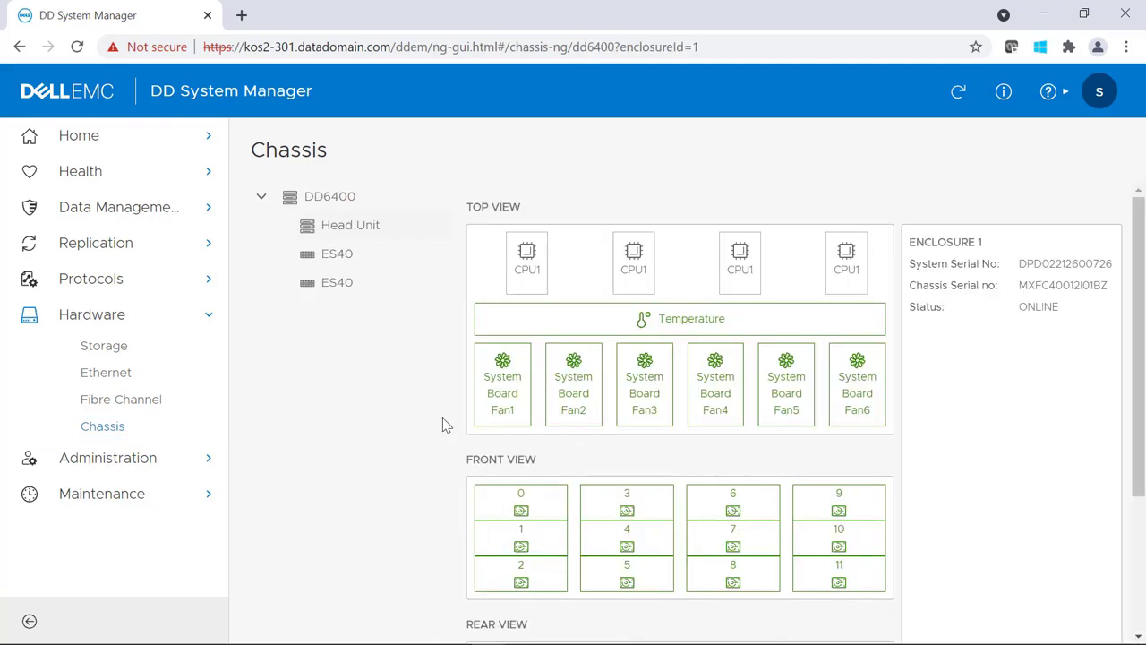
scroll(392, 425, "down", 1)
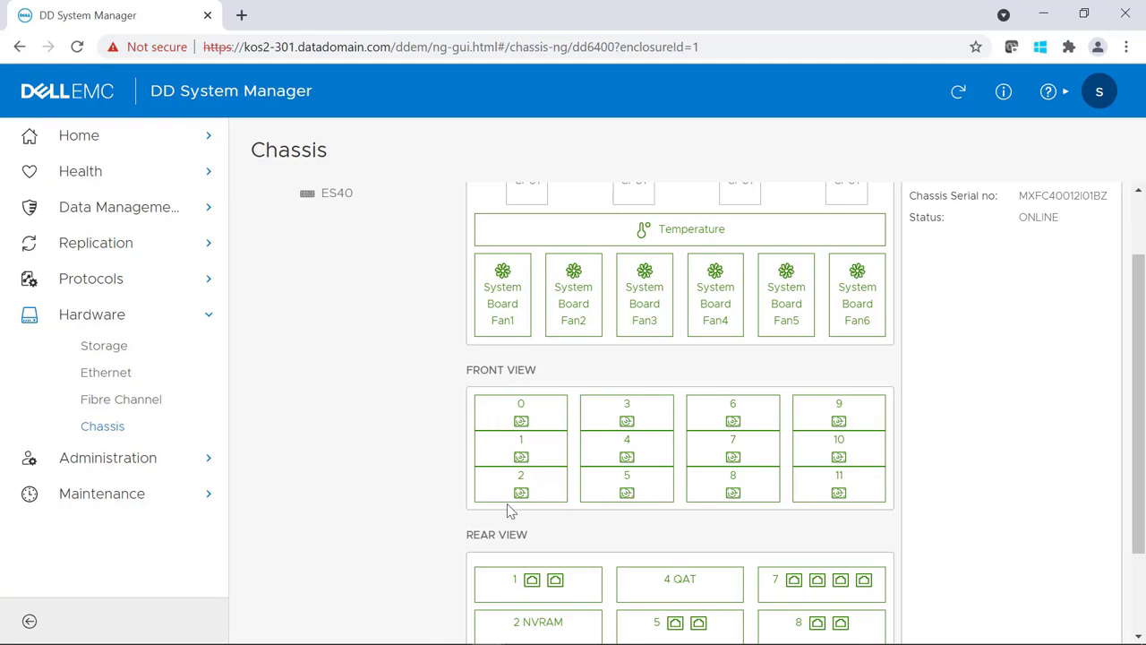
left_click(508, 421)
left_click(519, 451)
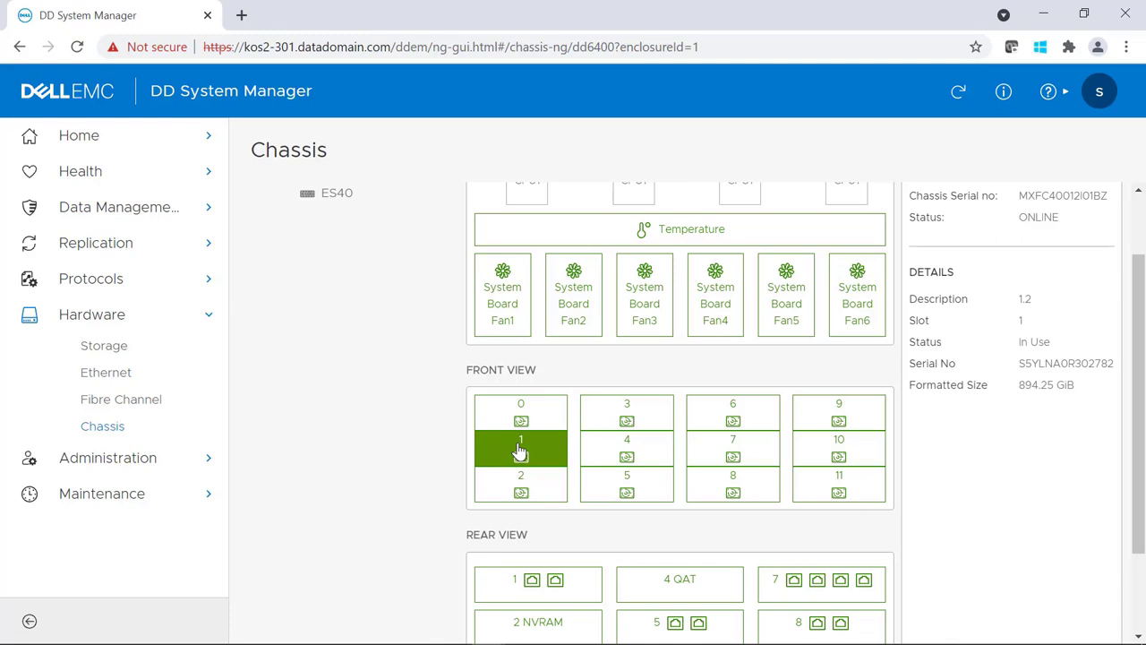
left_click(533, 491)
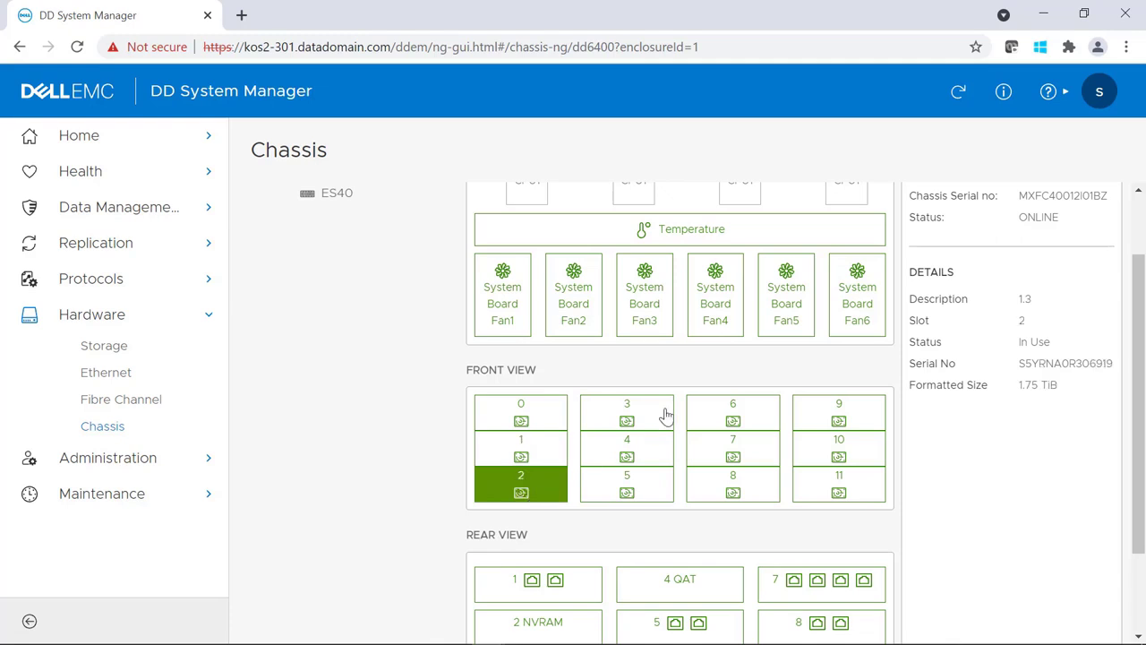
left_click(641, 414)
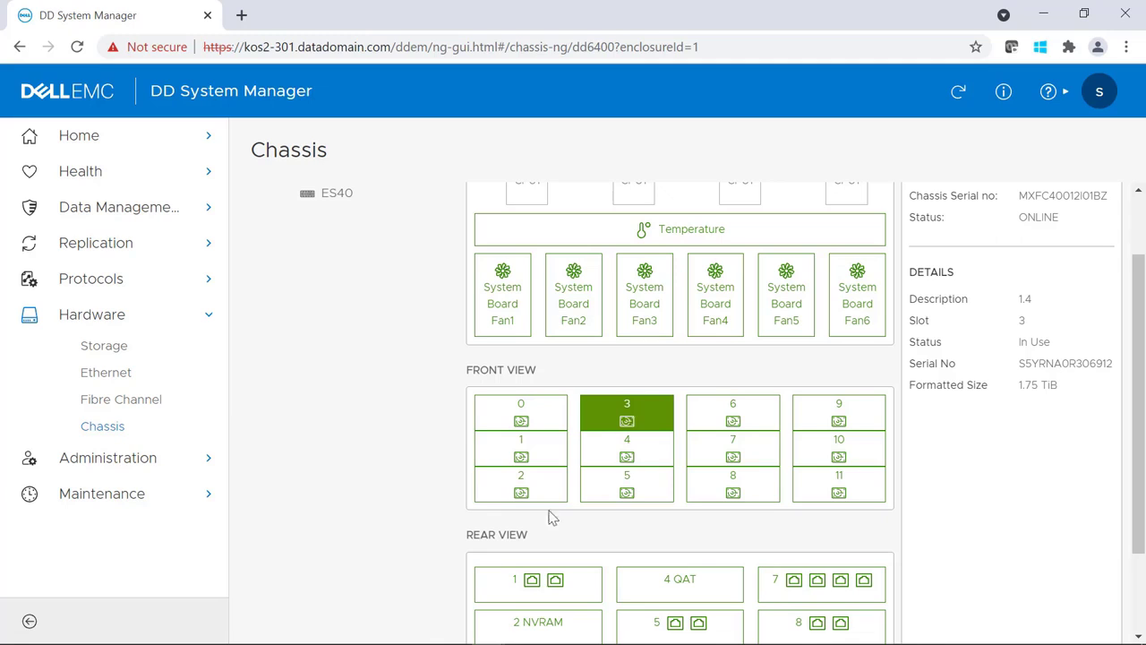
left_click(519, 498)
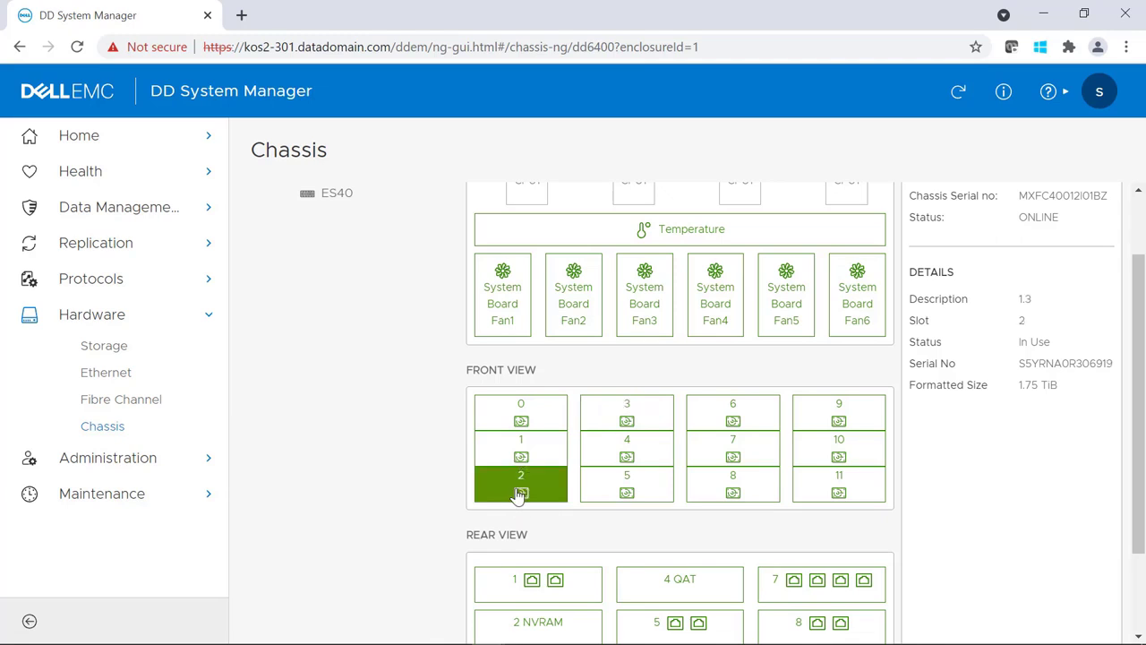
left_click(628, 411)
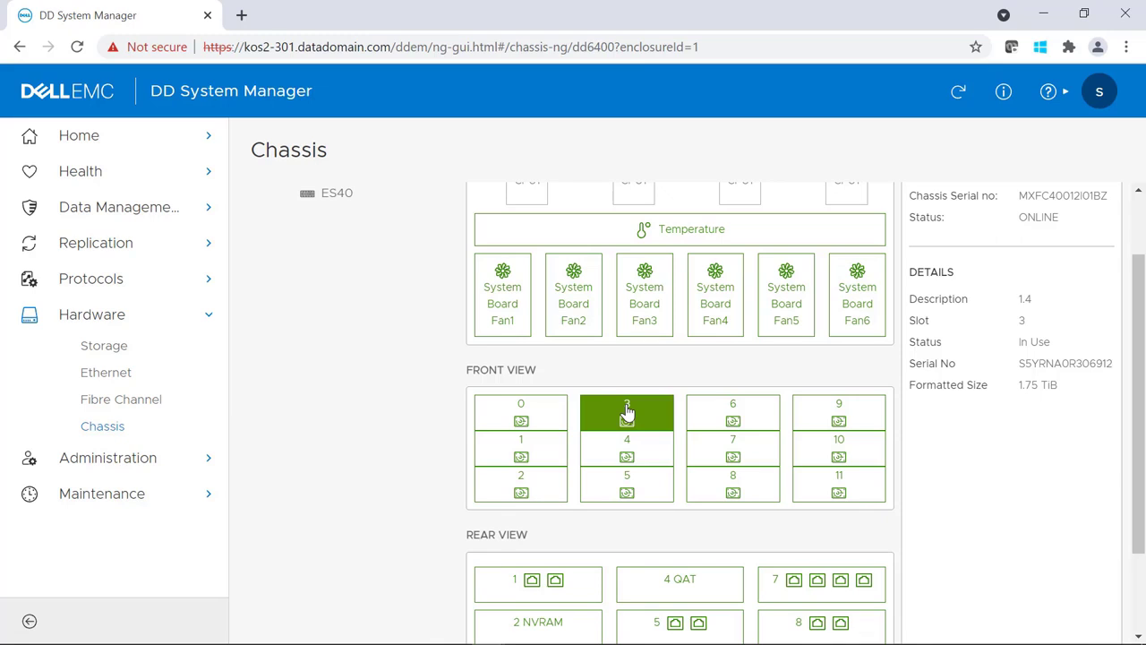
Inspect the disk details of front slots 4, 6, 7, 9, 10 and 11 in the head unit
left_click(719, 461)
left_click(716, 417)
left_click(833, 417)
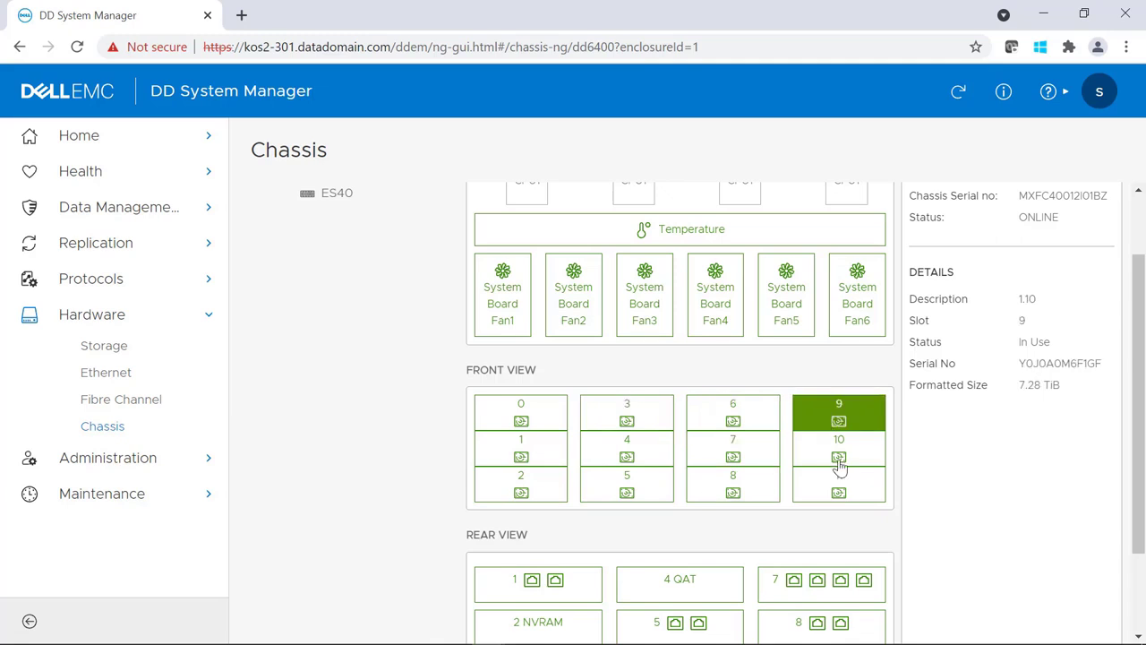
left_click(837, 464)
left_click(842, 494)
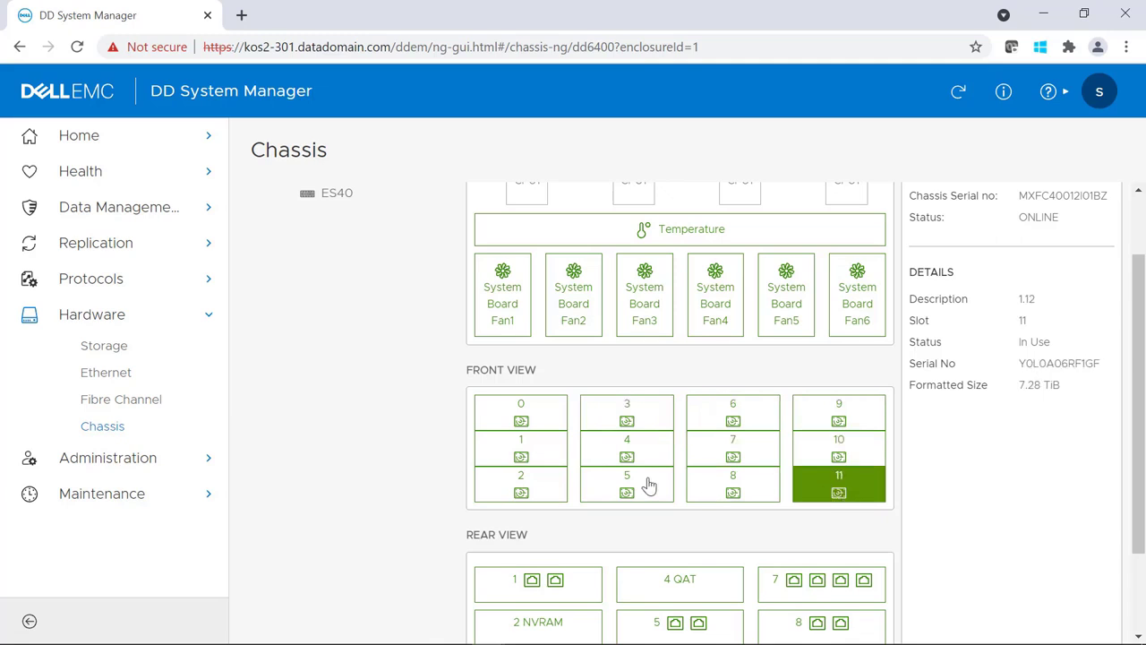
left_click(627, 453)
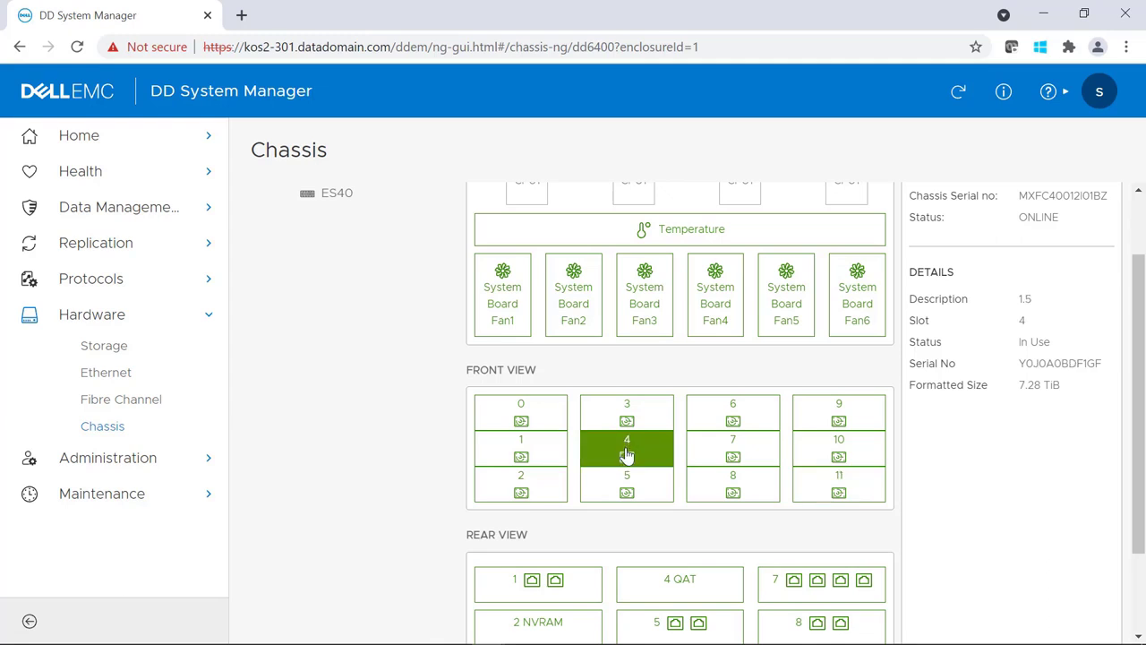
left_click(851, 491)
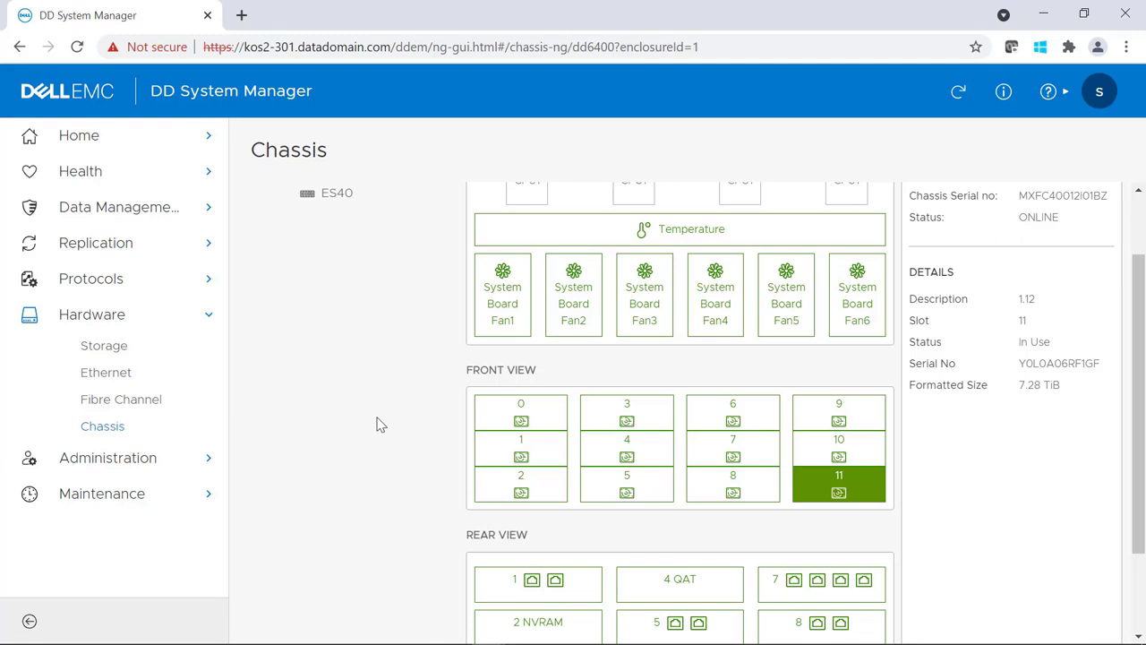
Inspect the network cards in rear slots 5, 7, 8 and M of the head unit
scroll(376, 424, "down", 2)
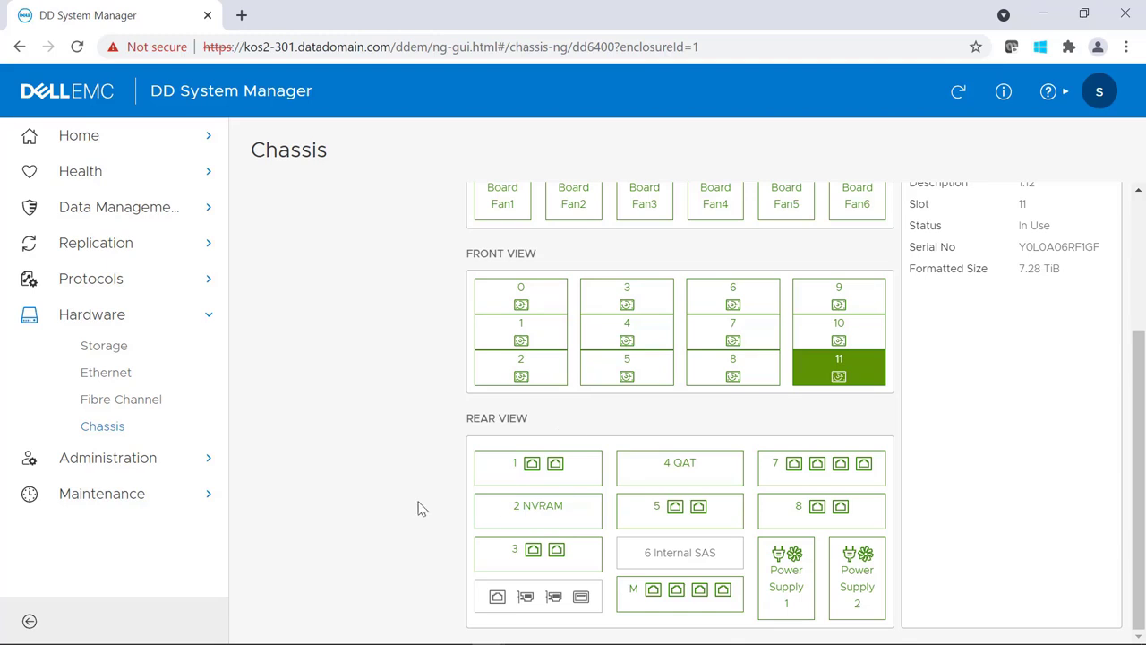
left_click(676, 515)
left_click(830, 461)
left_click(839, 506)
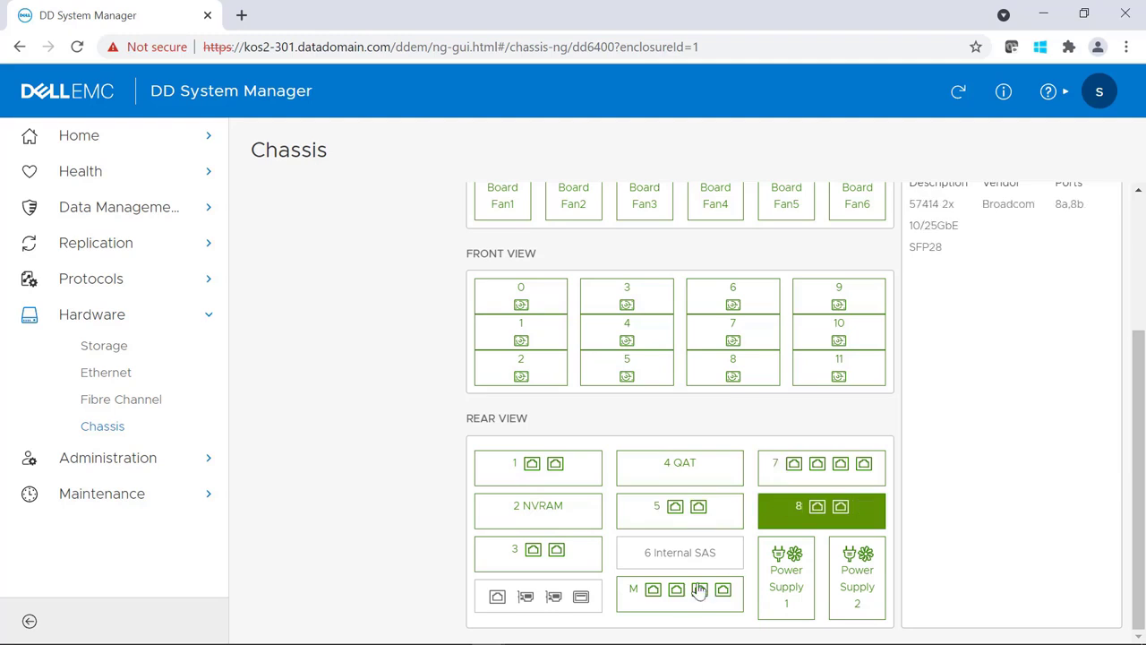
left_click(681, 600)
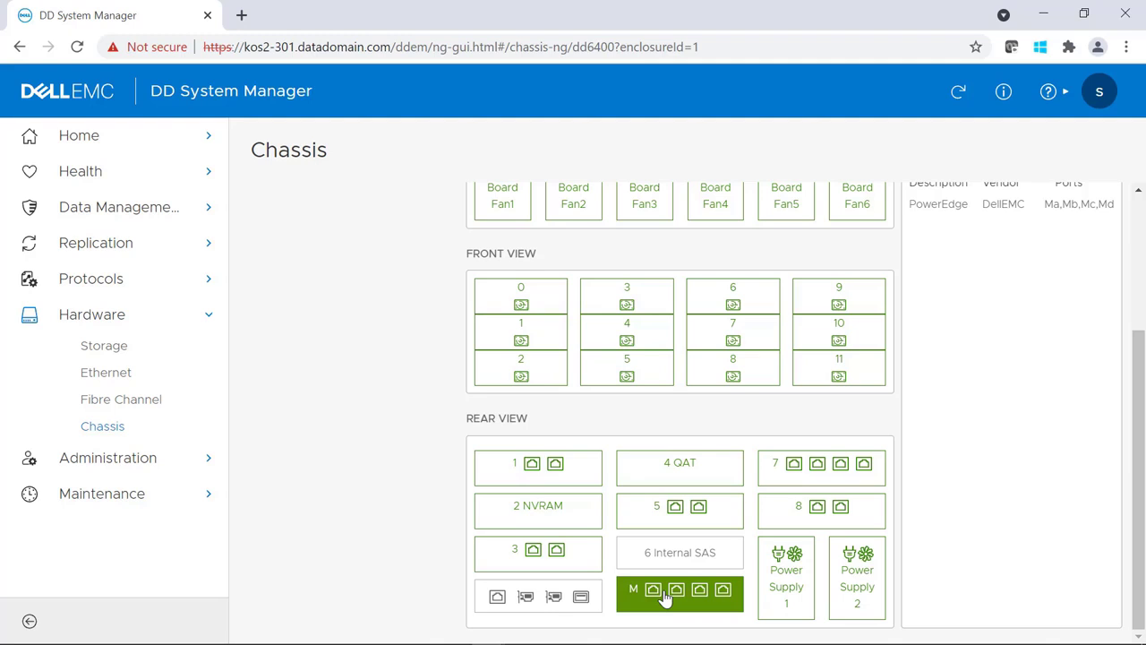
Compare the port and vendor details of the network cards in rear slots 5, 7 and 8
left_click(691, 509)
left_click(804, 479)
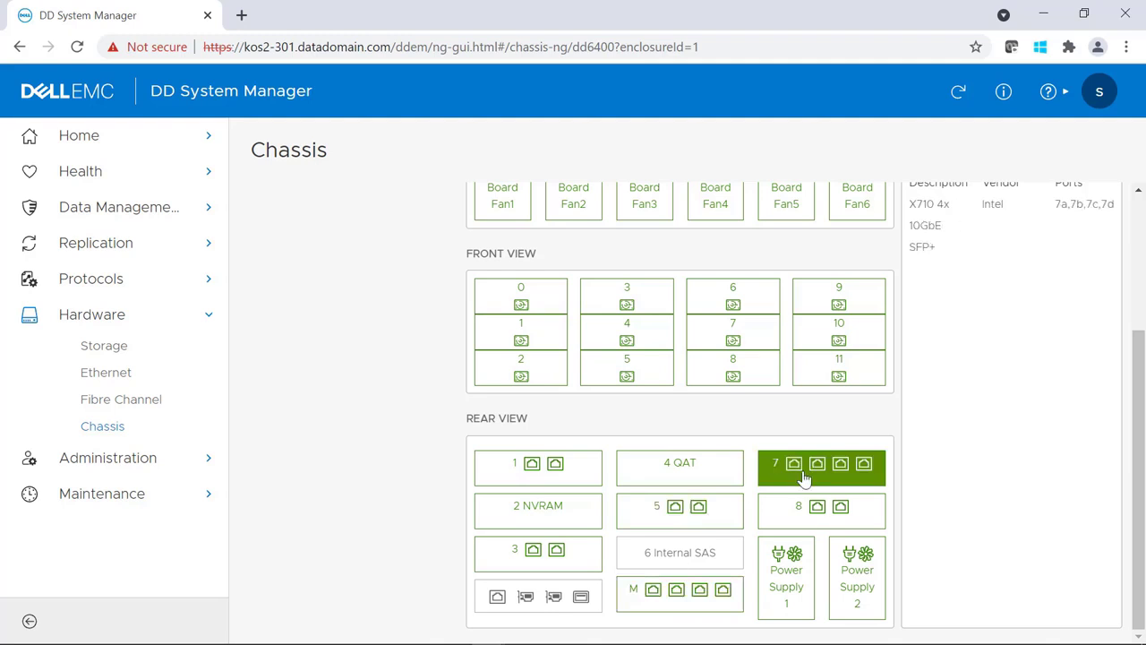
left_click(811, 514)
left_click(674, 517)
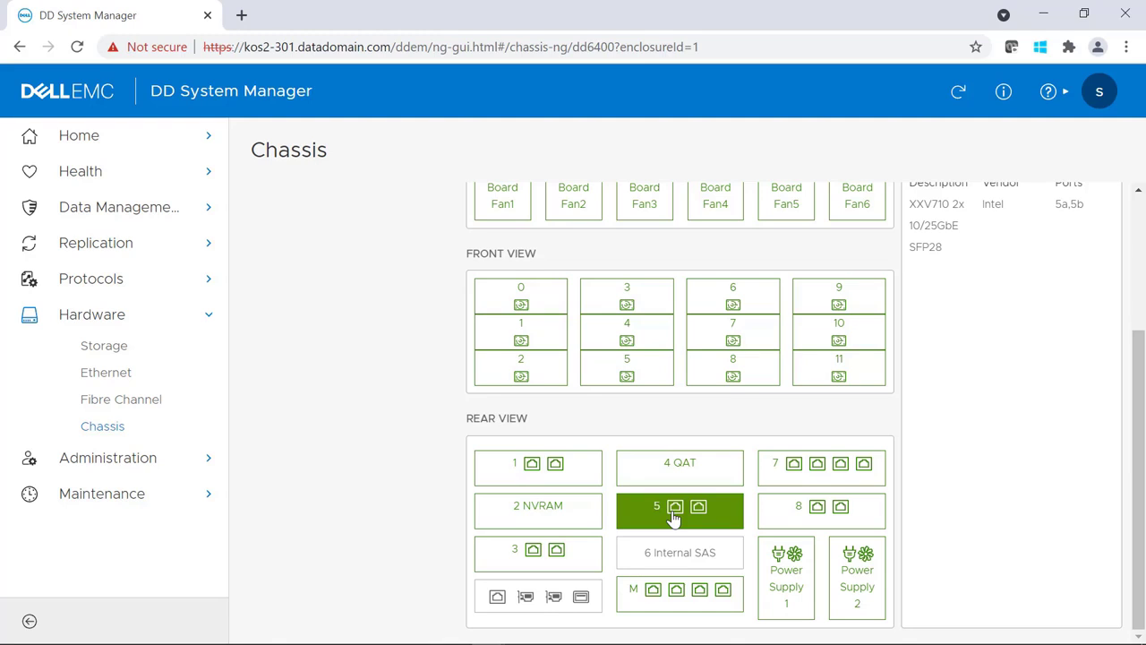
left_click(784, 519)
left_click(792, 479)
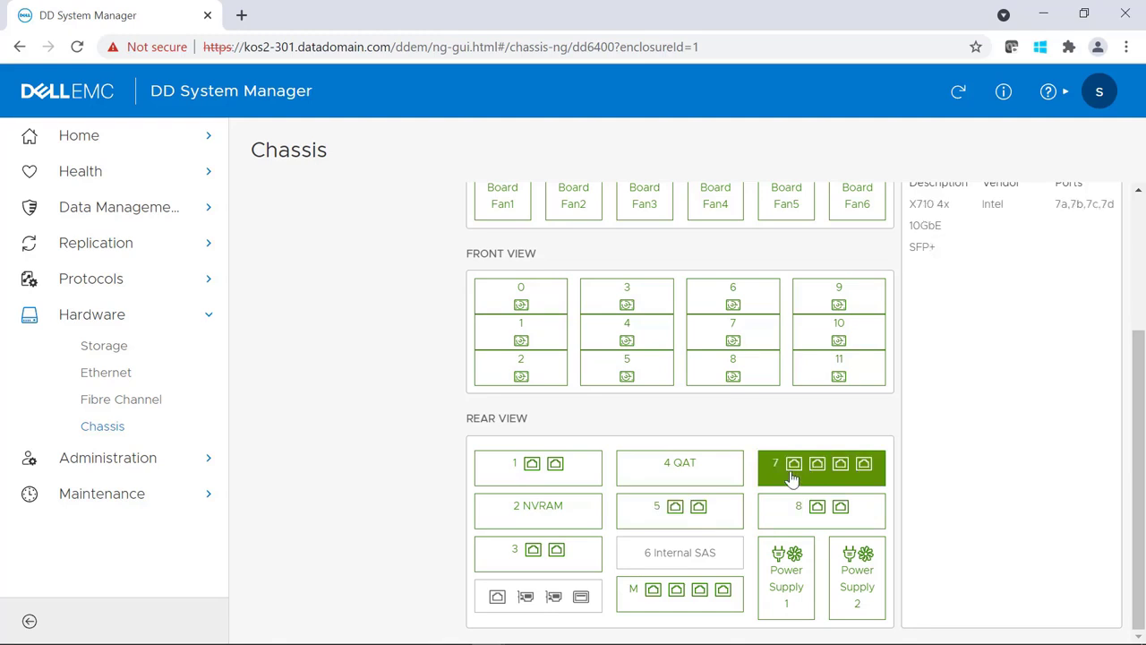
Inspect the details of the card in rear slot 1 and the QAT card in rear slot 4
left_click(544, 475)
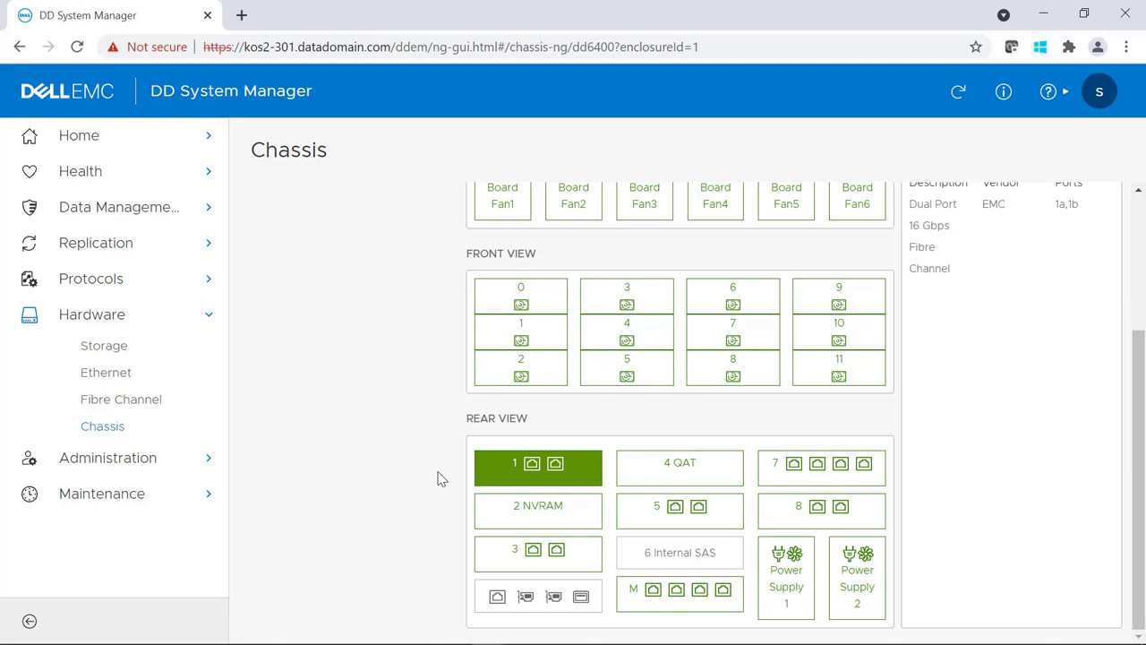
left_click(677, 473)
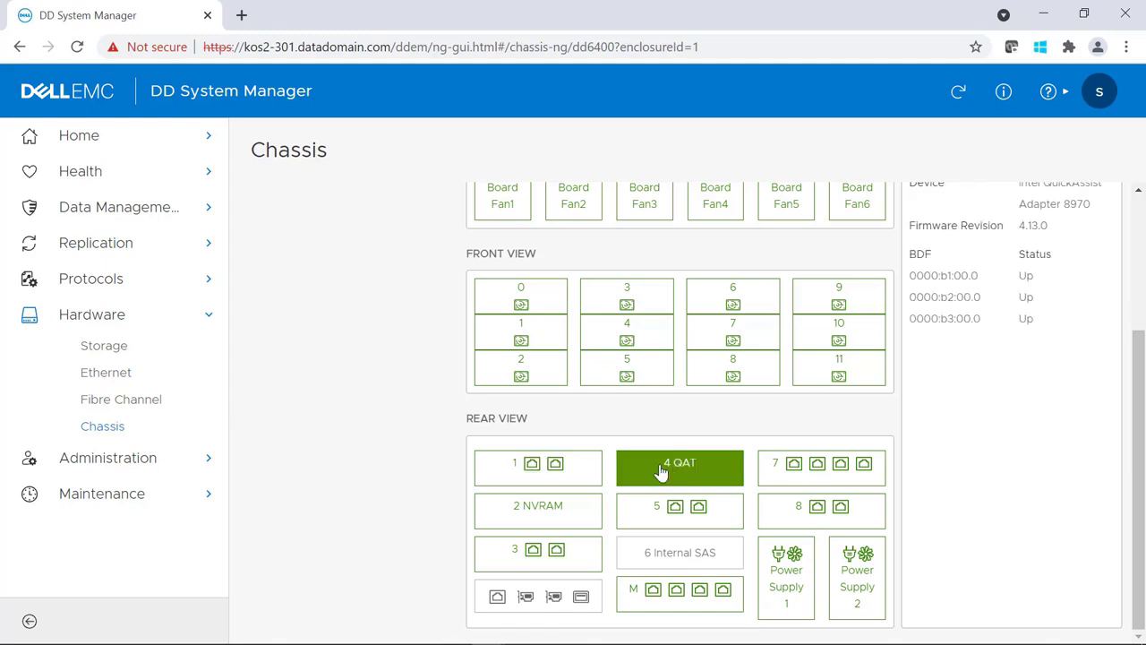